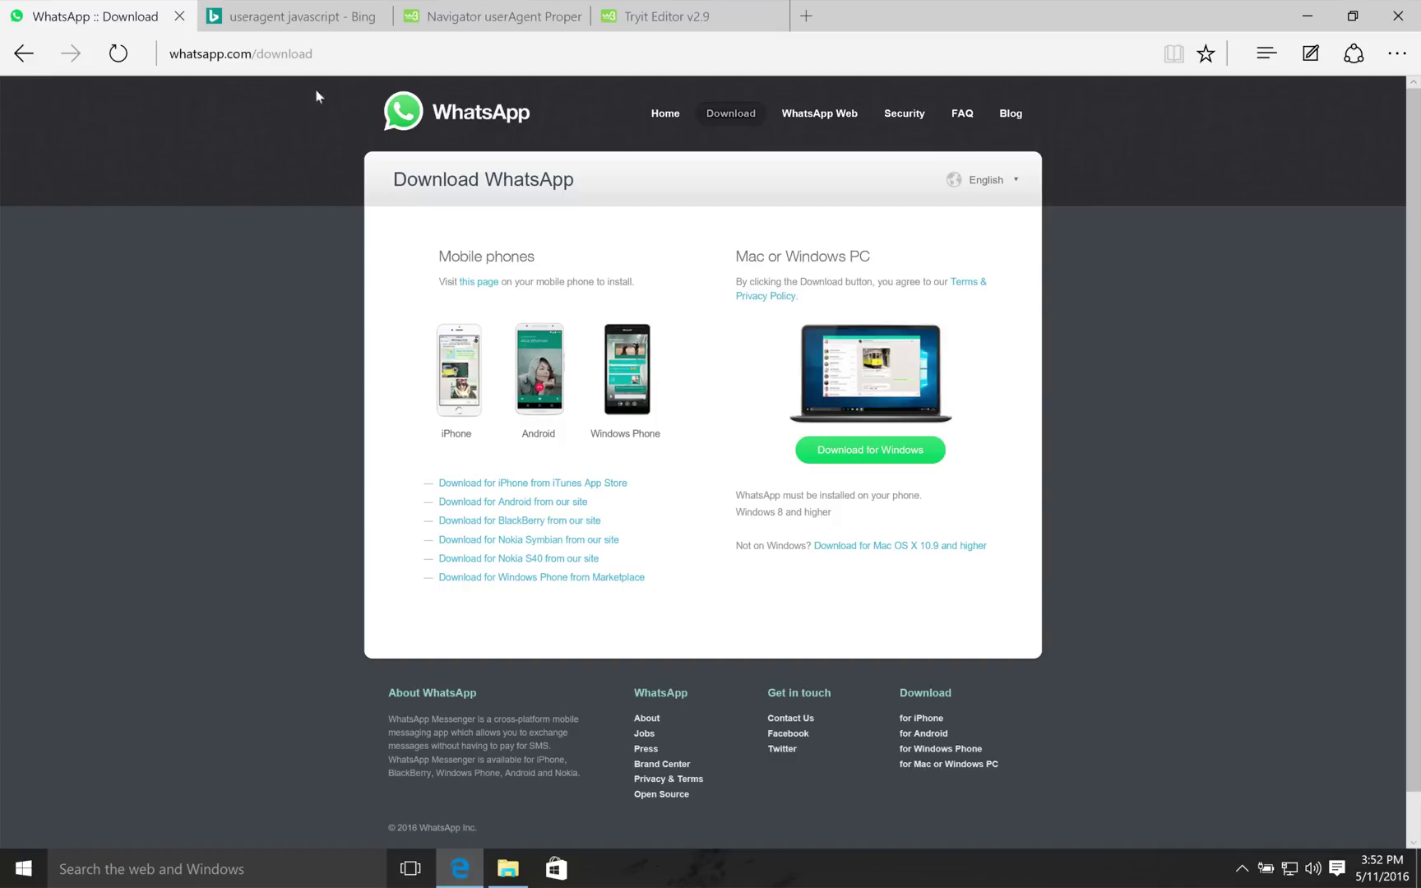
- Run the WhatsAppSetup installer from the Downloads folder in File Explorer
click(359, 52)
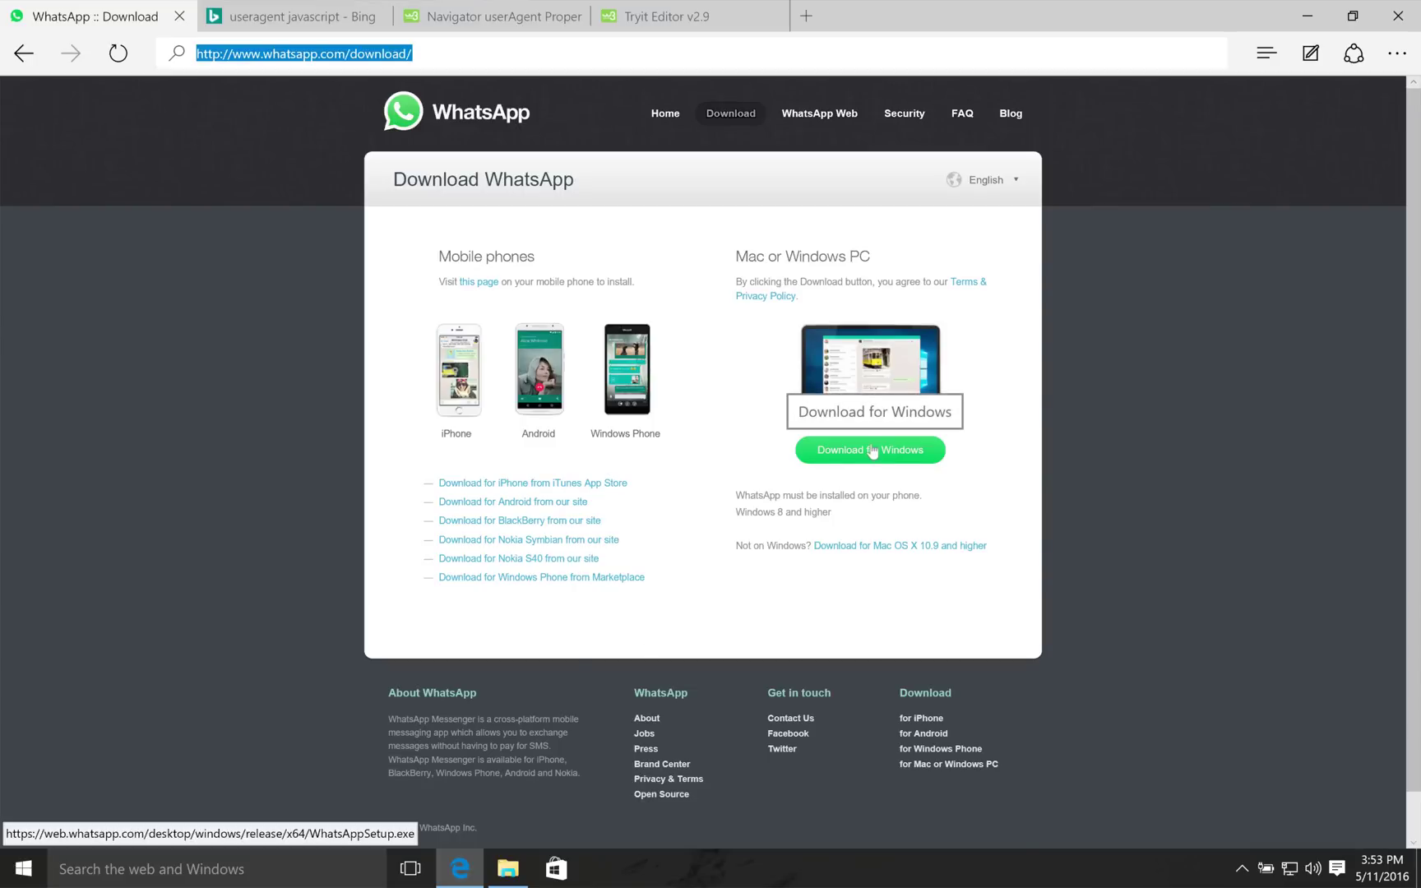
click(499, 871)
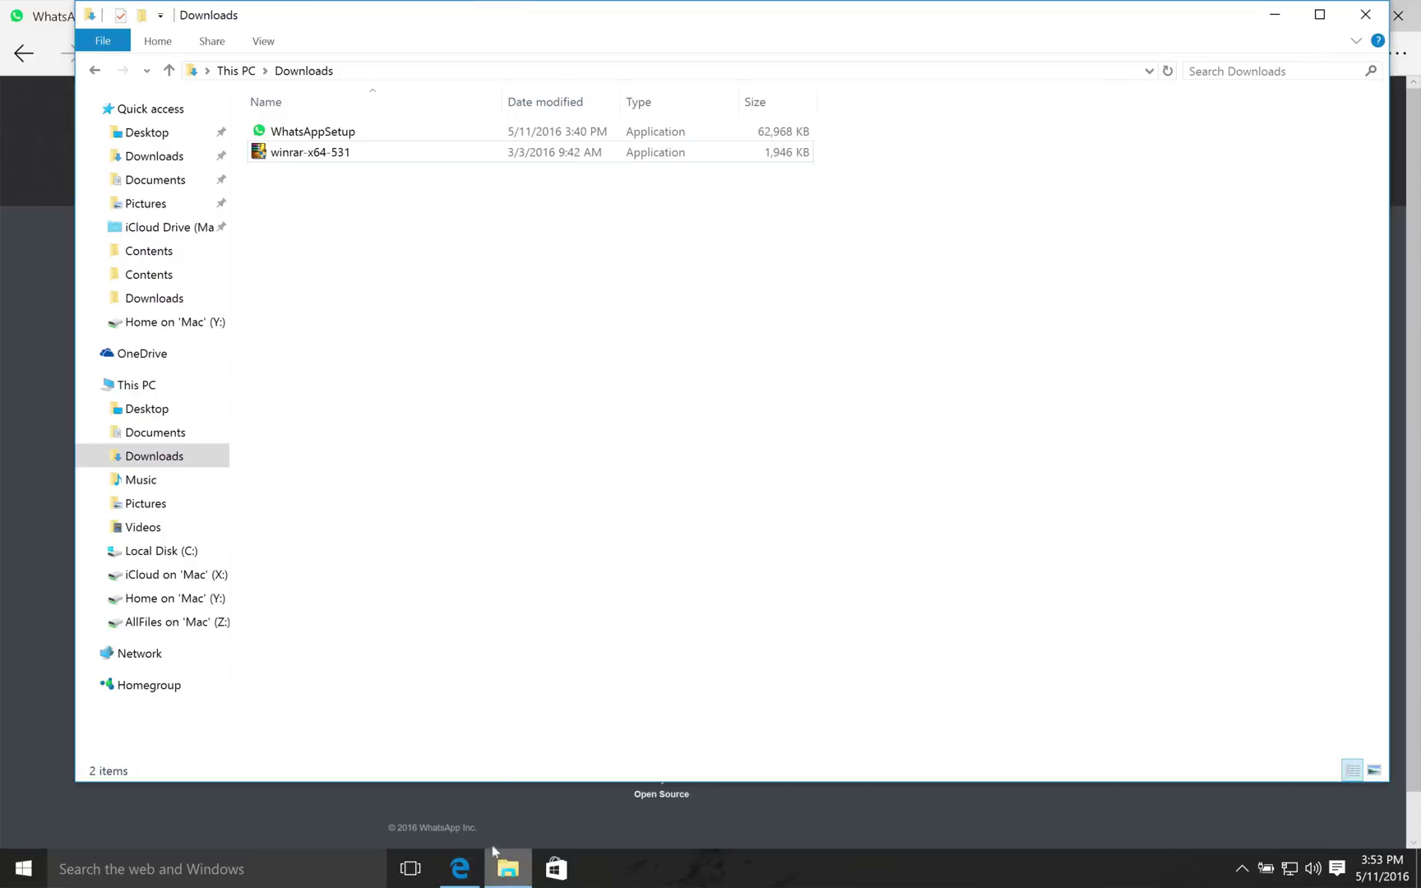
click(306, 131)
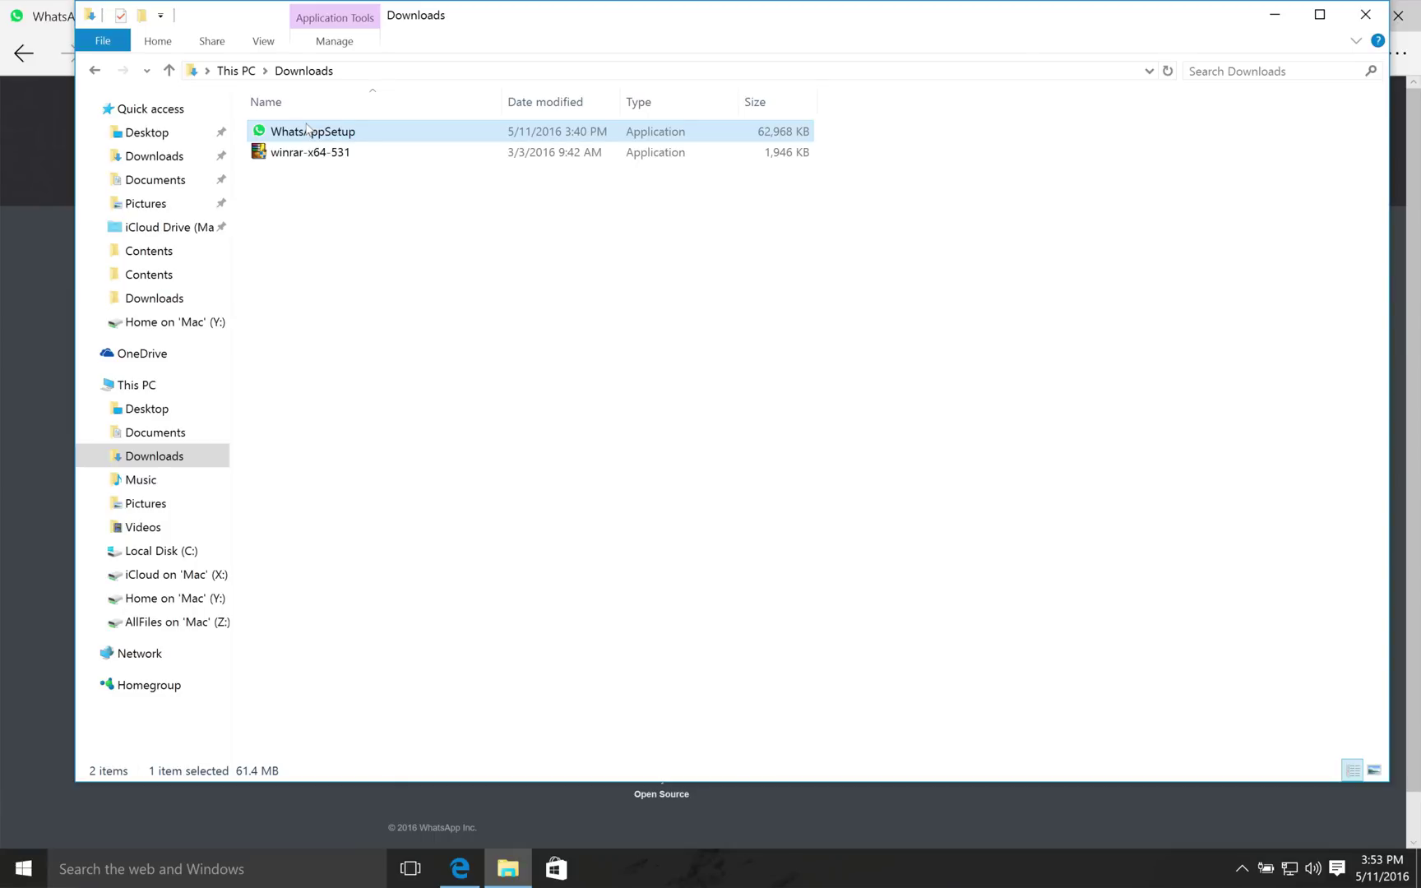
double_click(305, 130)
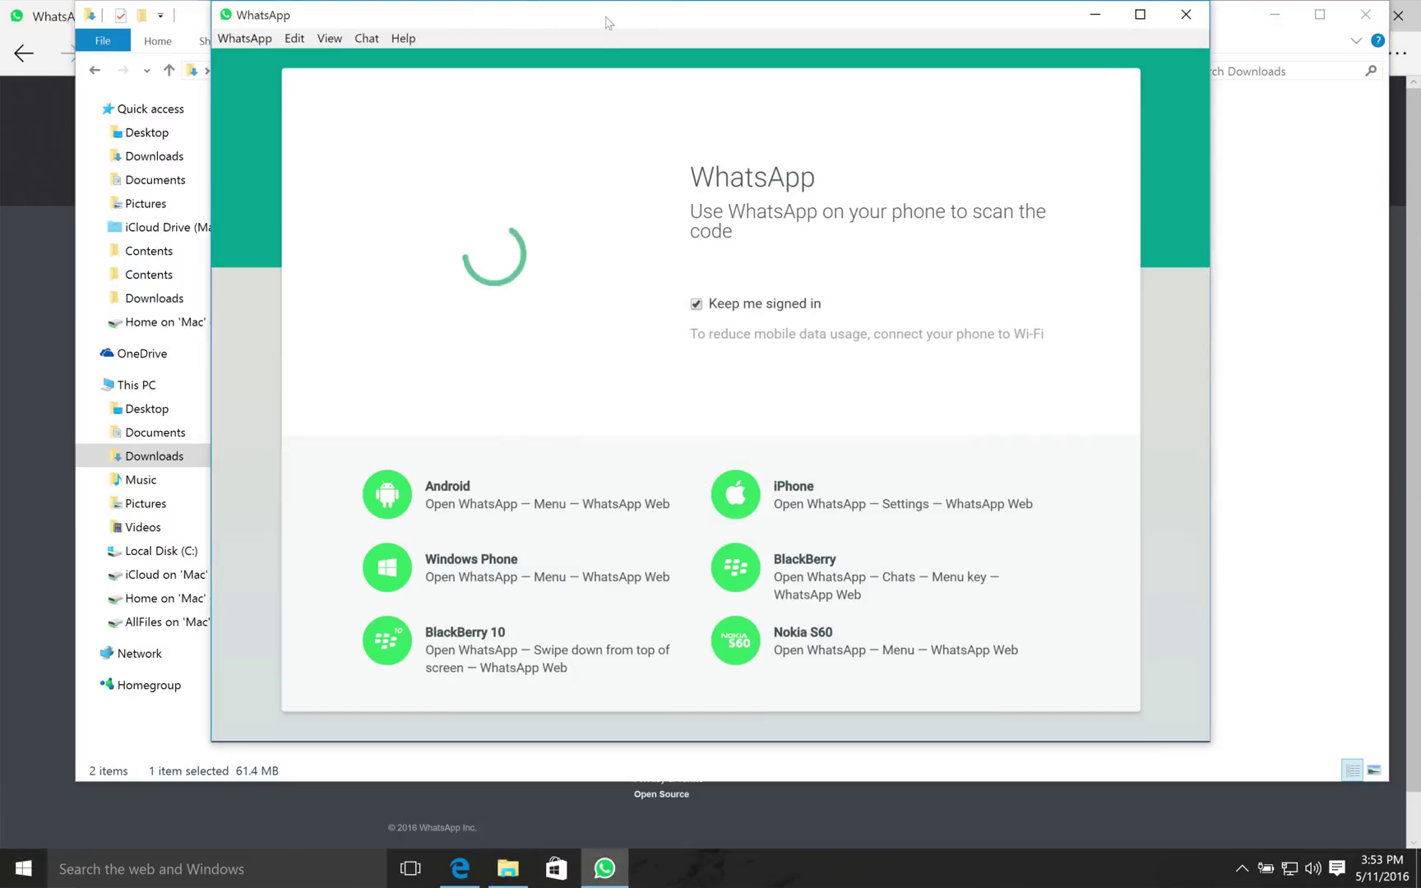
- Move the WhatsApp window slightly lower and sign in by scanning the QR code
drag(610, 23, 596, 49)
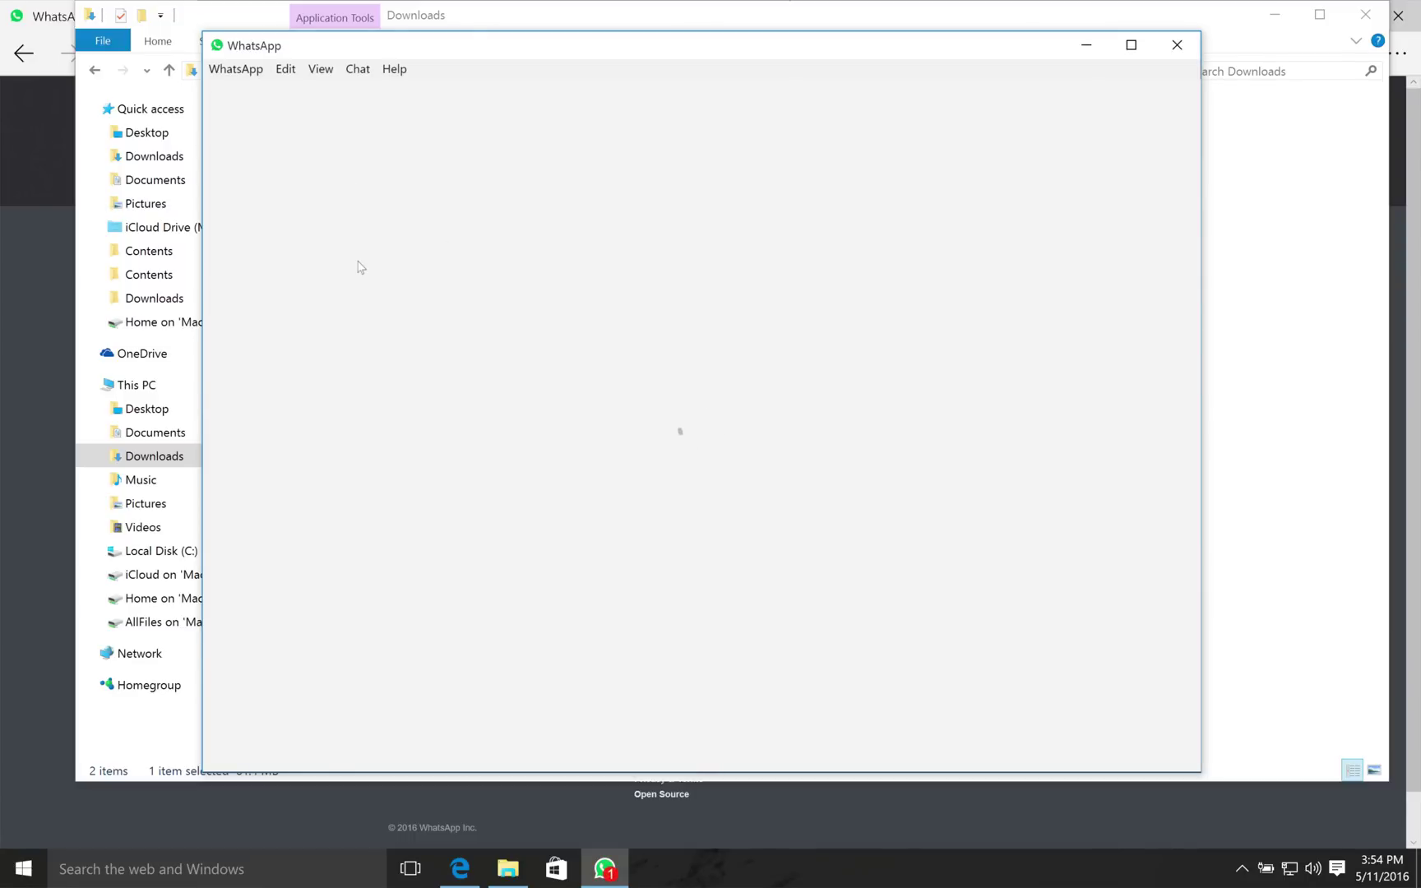
scroll(452, 277, down, 3)
scroll(452, 277, down, 1)
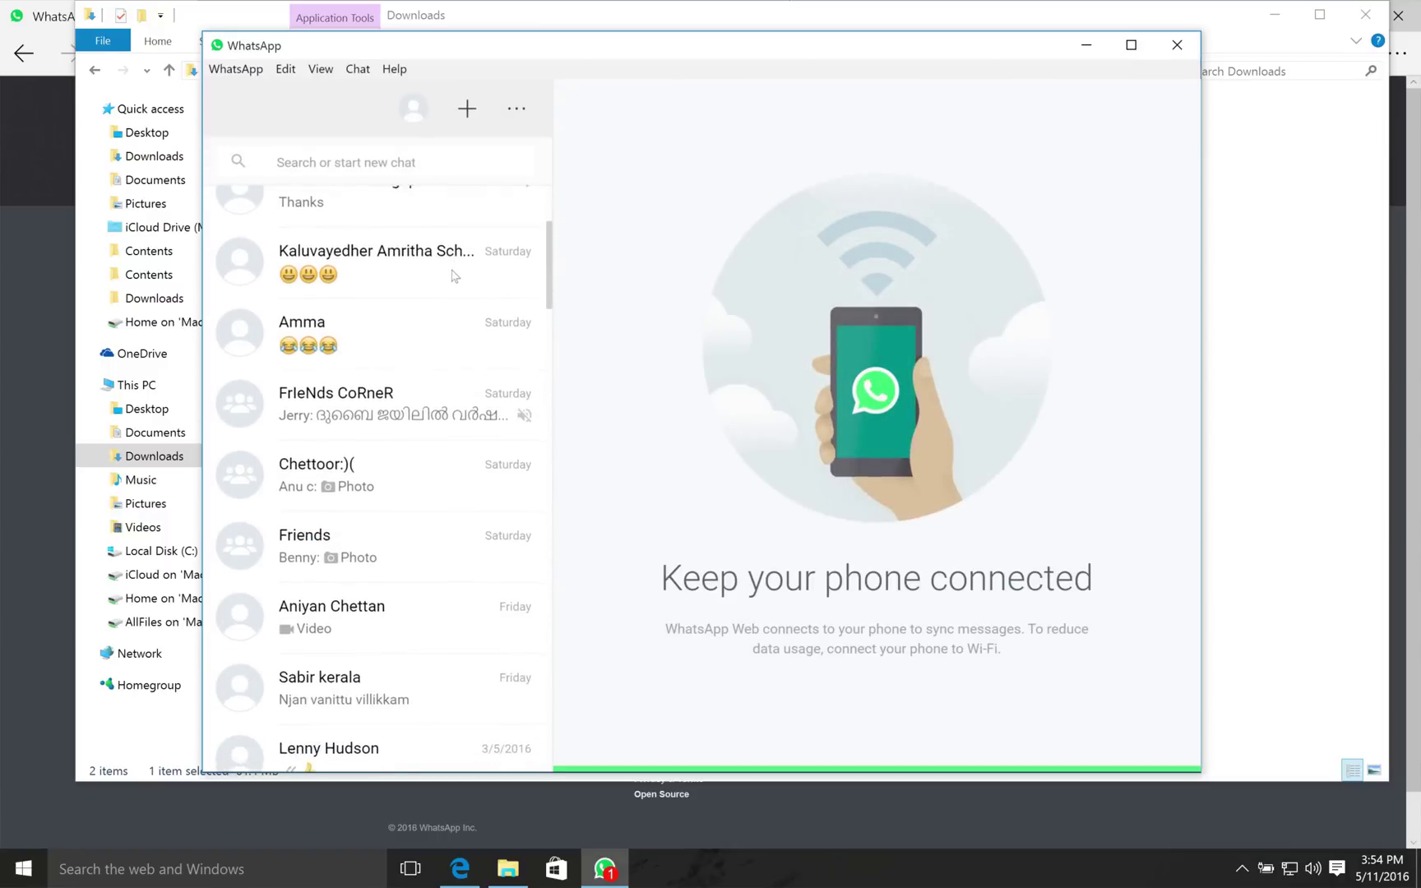
scroll(452, 275, down, 2)
scroll(381, 397, down, 1)
scroll(381, 406, down, 2)
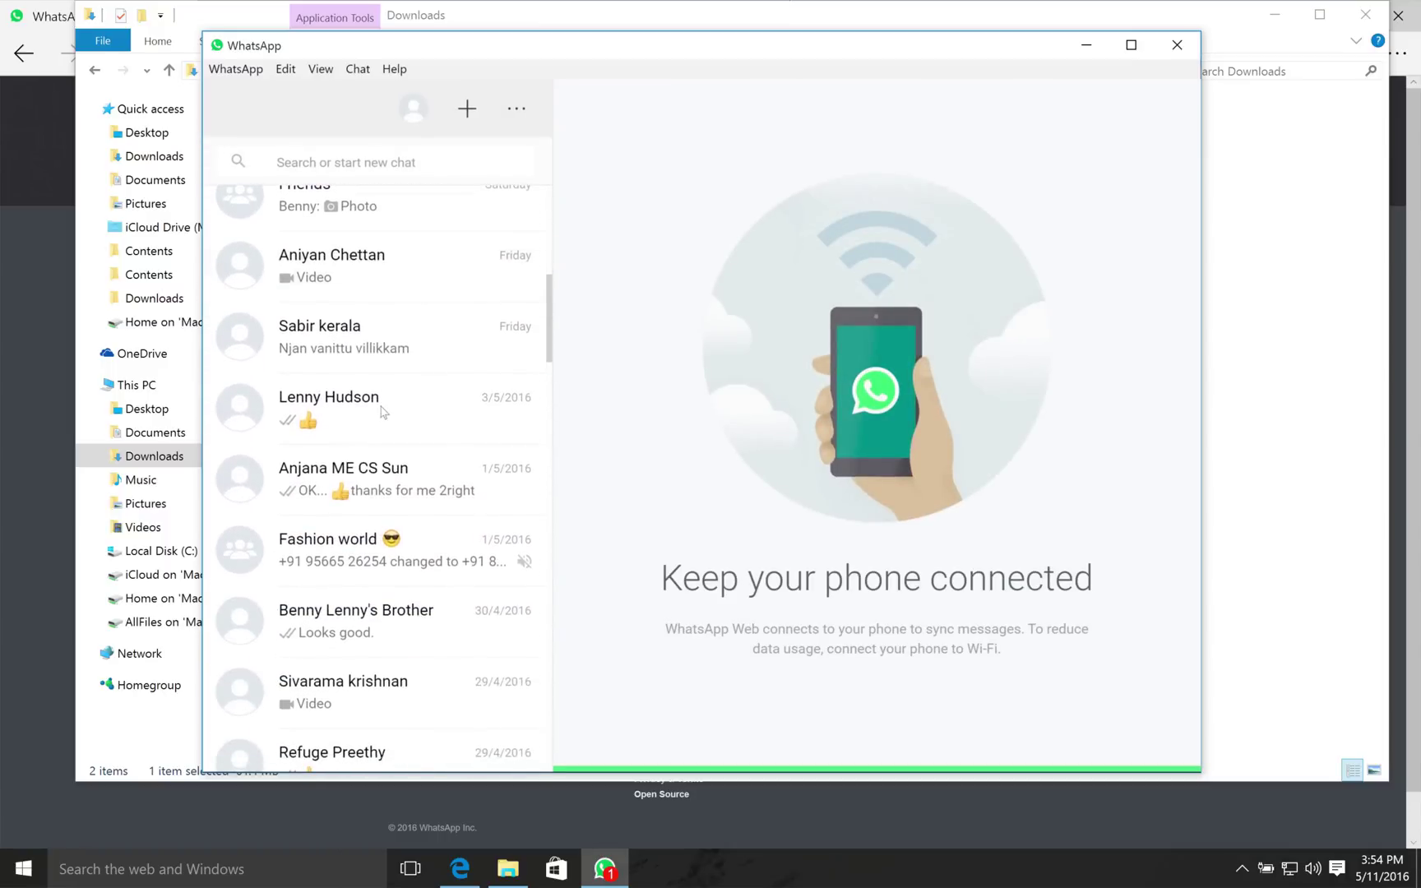
scroll(380, 412, down, 1)
scroll(380, 411, down, 1)
scroll(380, 412, down, 1)
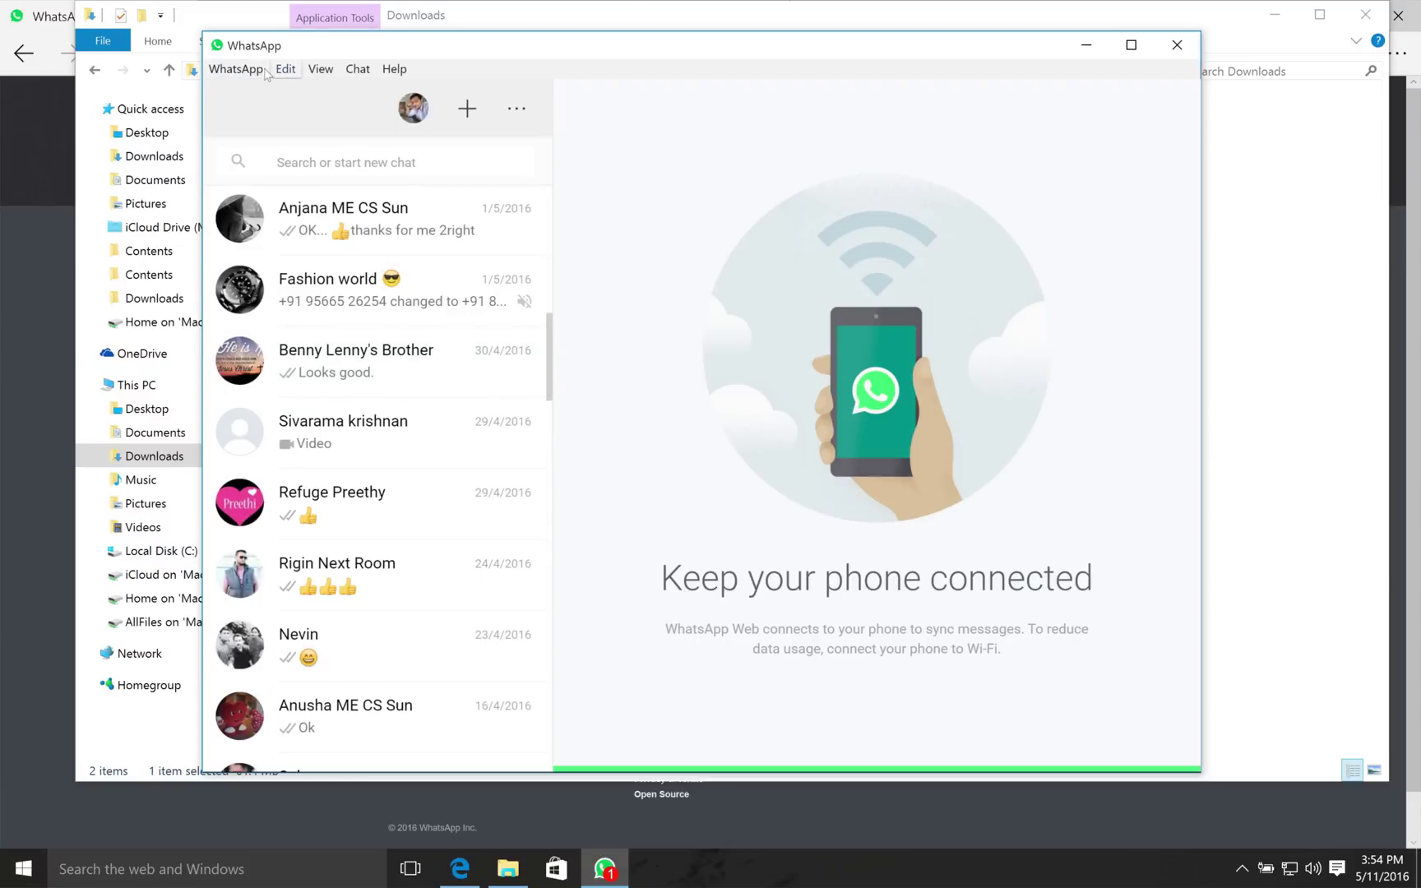
- Look over the WhatsApp menus without choosing anything, then bring Edge's download page forward
click(235, 70)
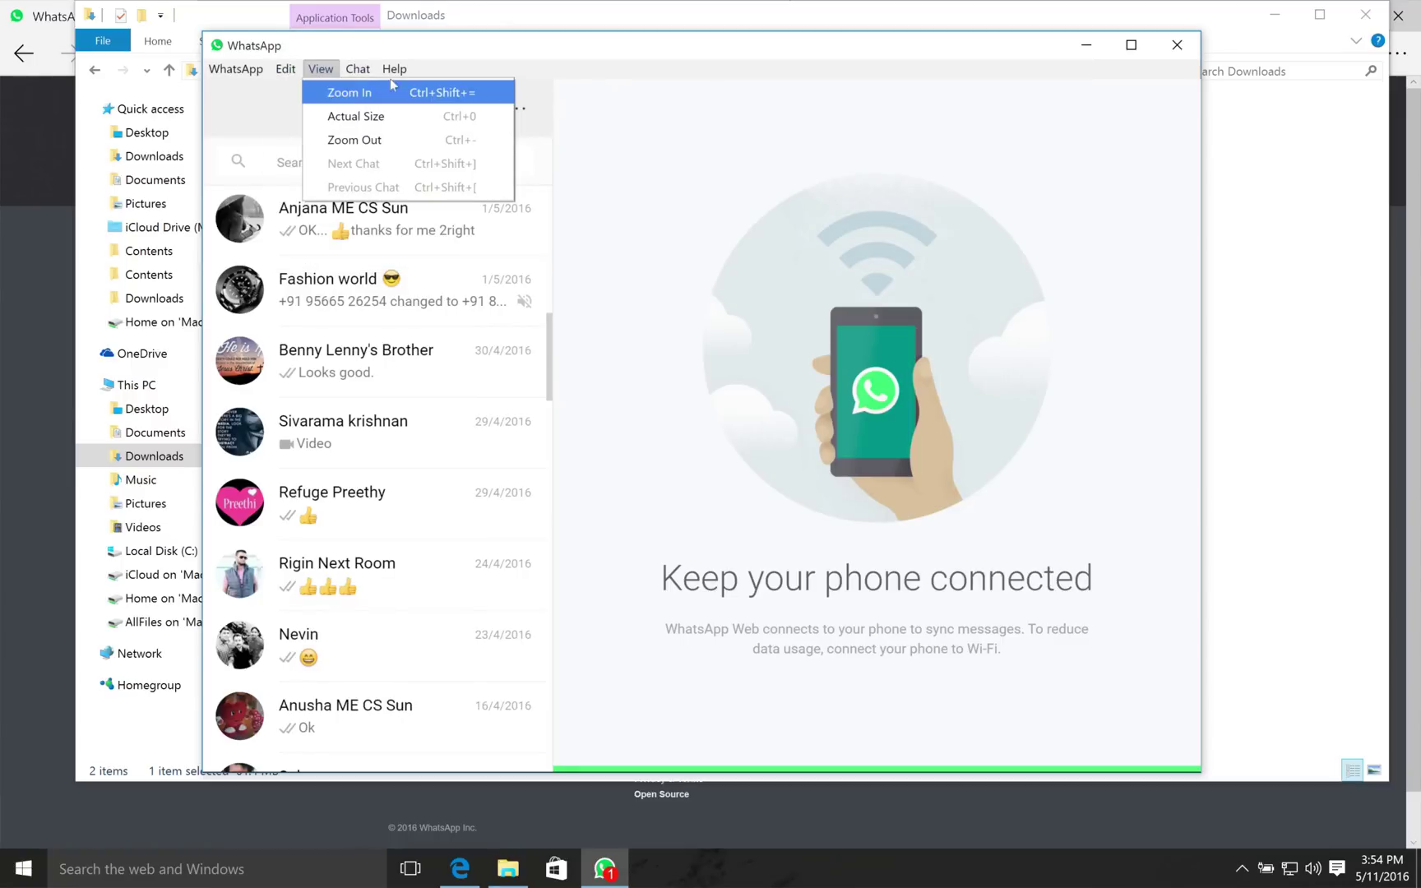
click(386, 360)
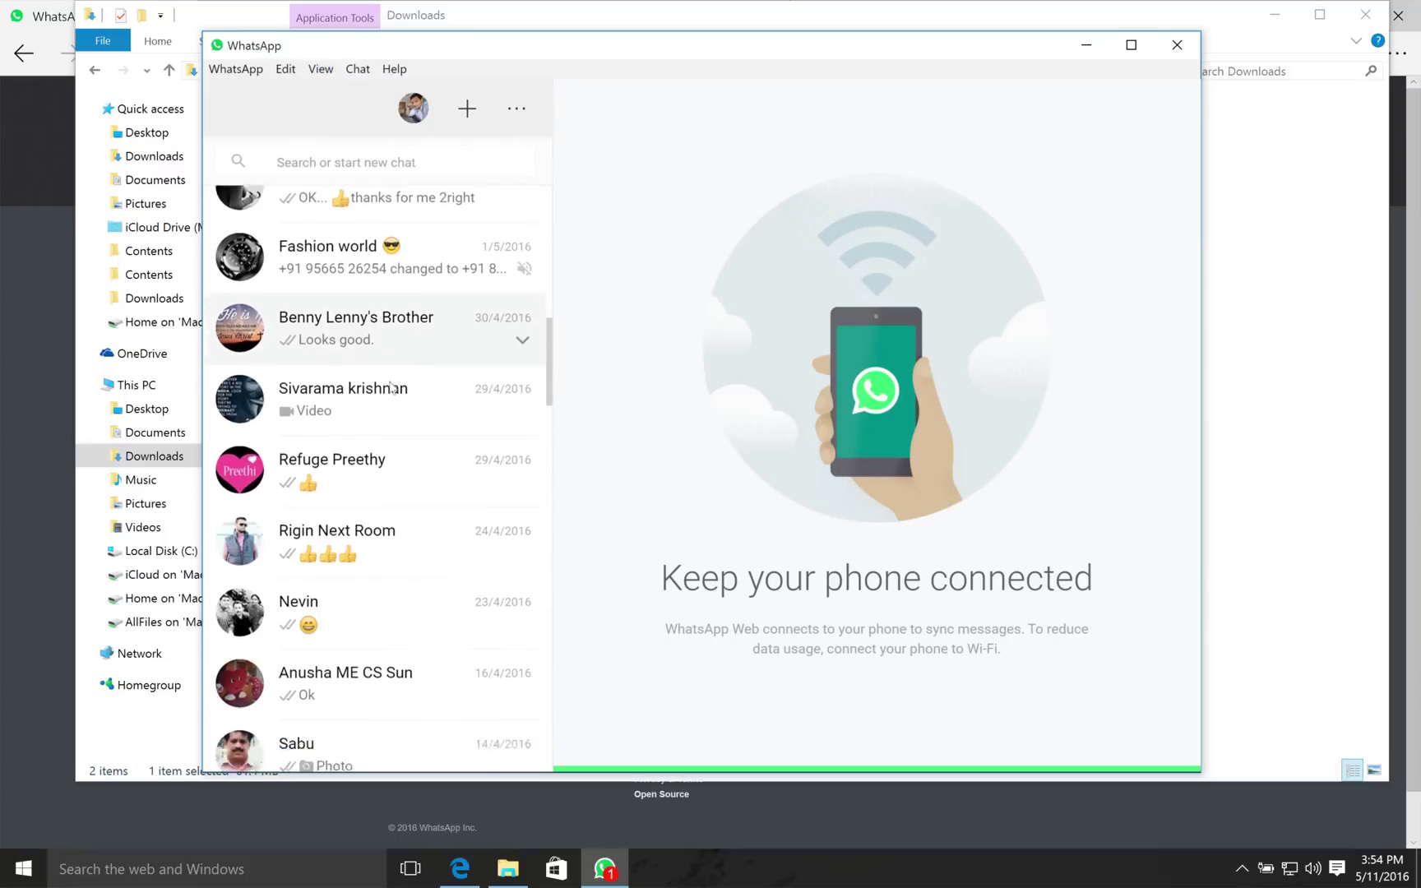
scroll(388, 444, down, 3)
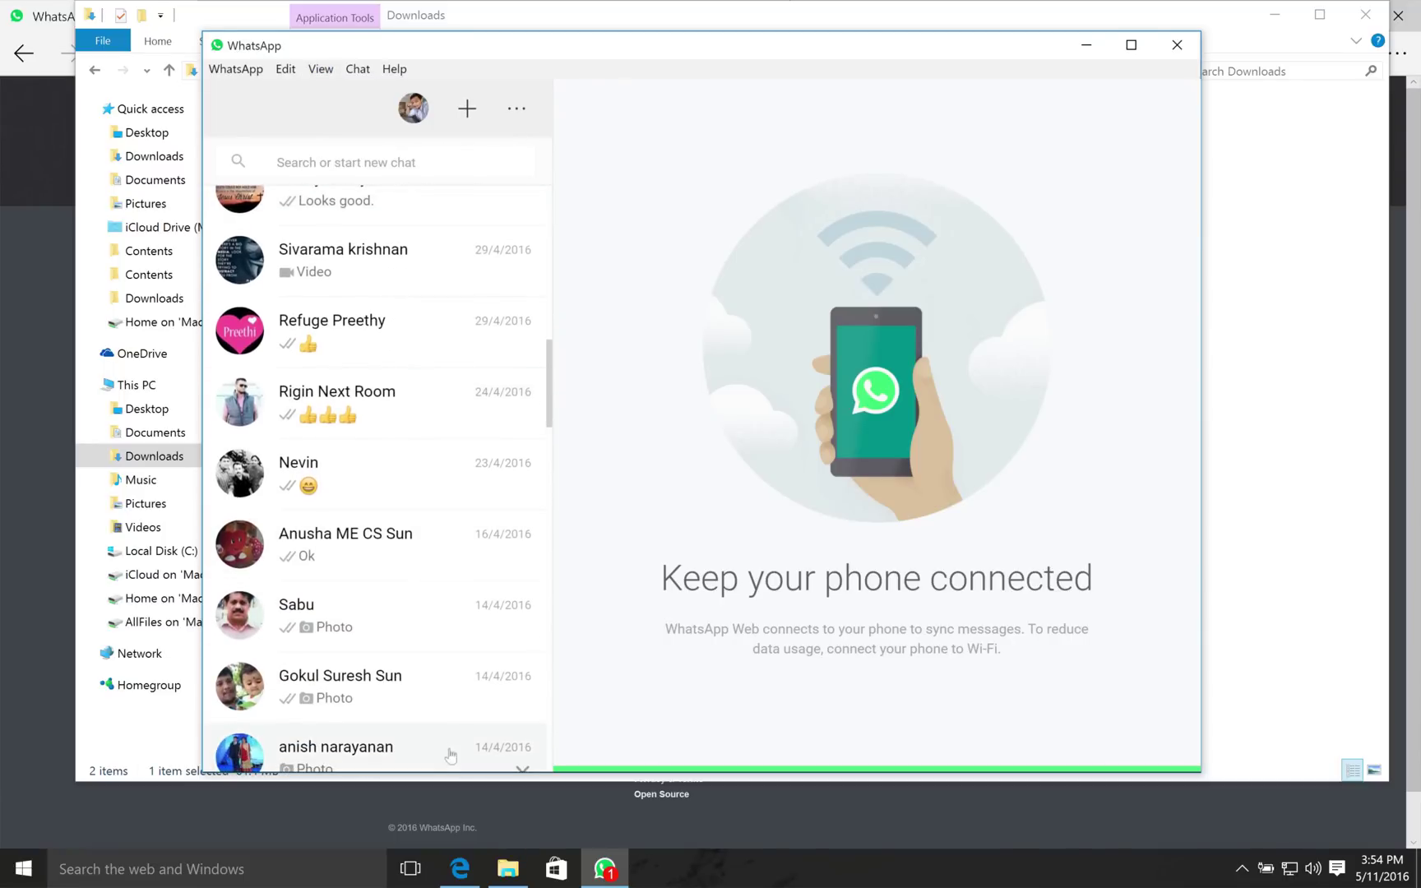
click(455, 869)
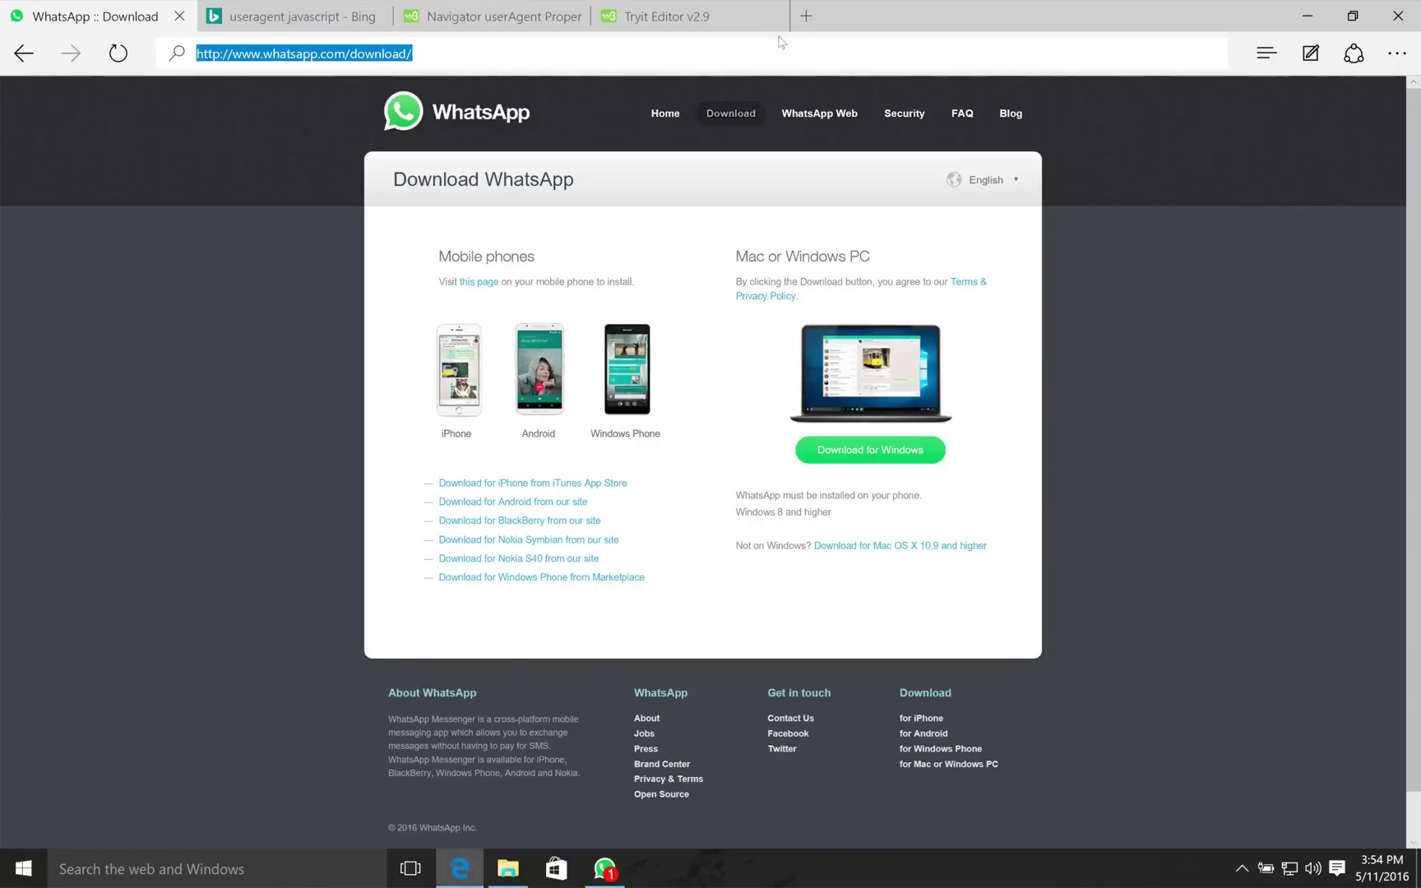
- Open a new Edge tab with openspeedtest.com/results/ in the address box
click(806, 16)
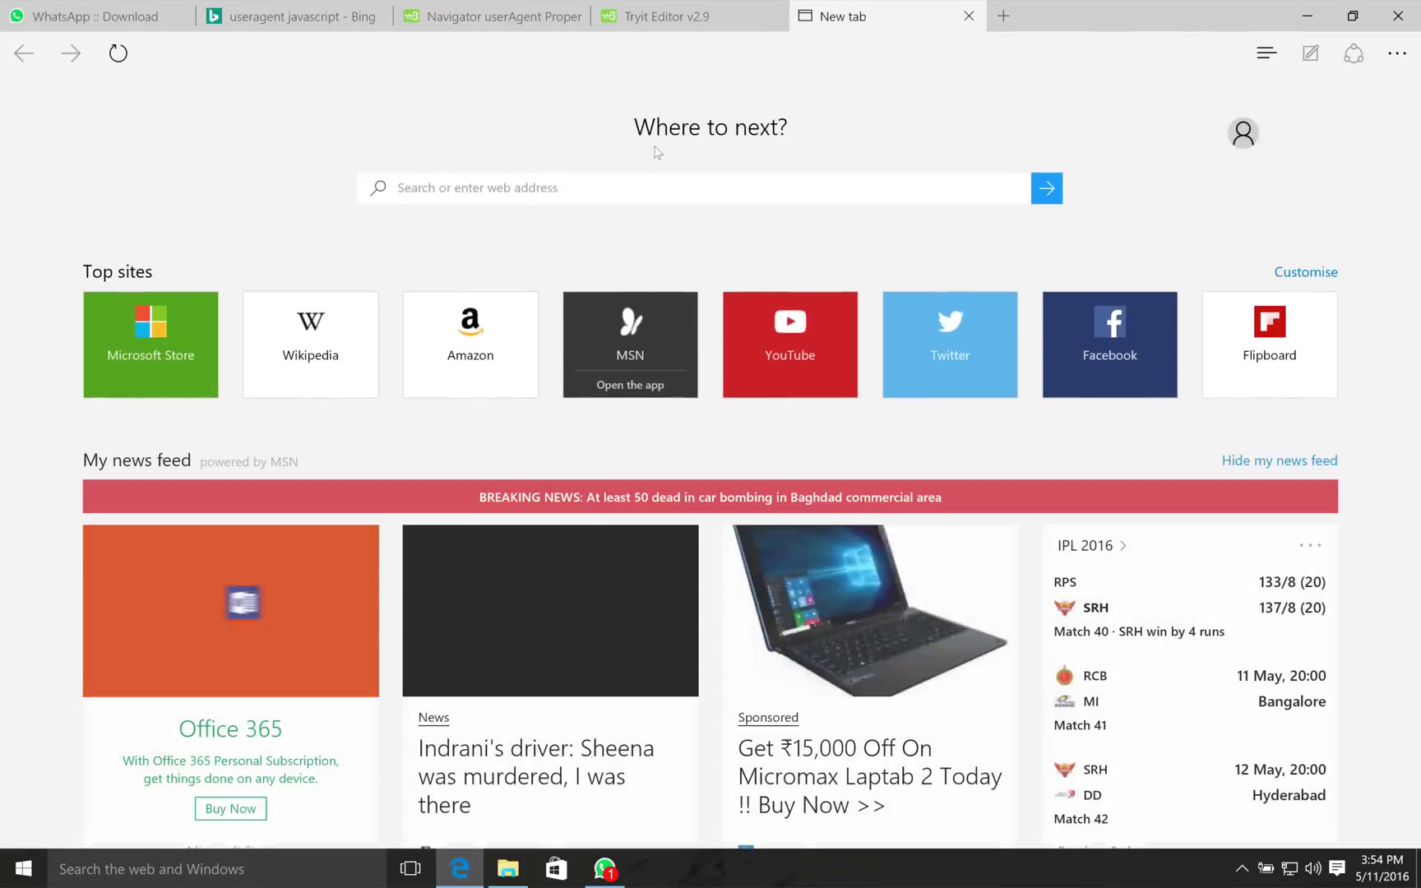
text(openspeedtest.com/results/343434)
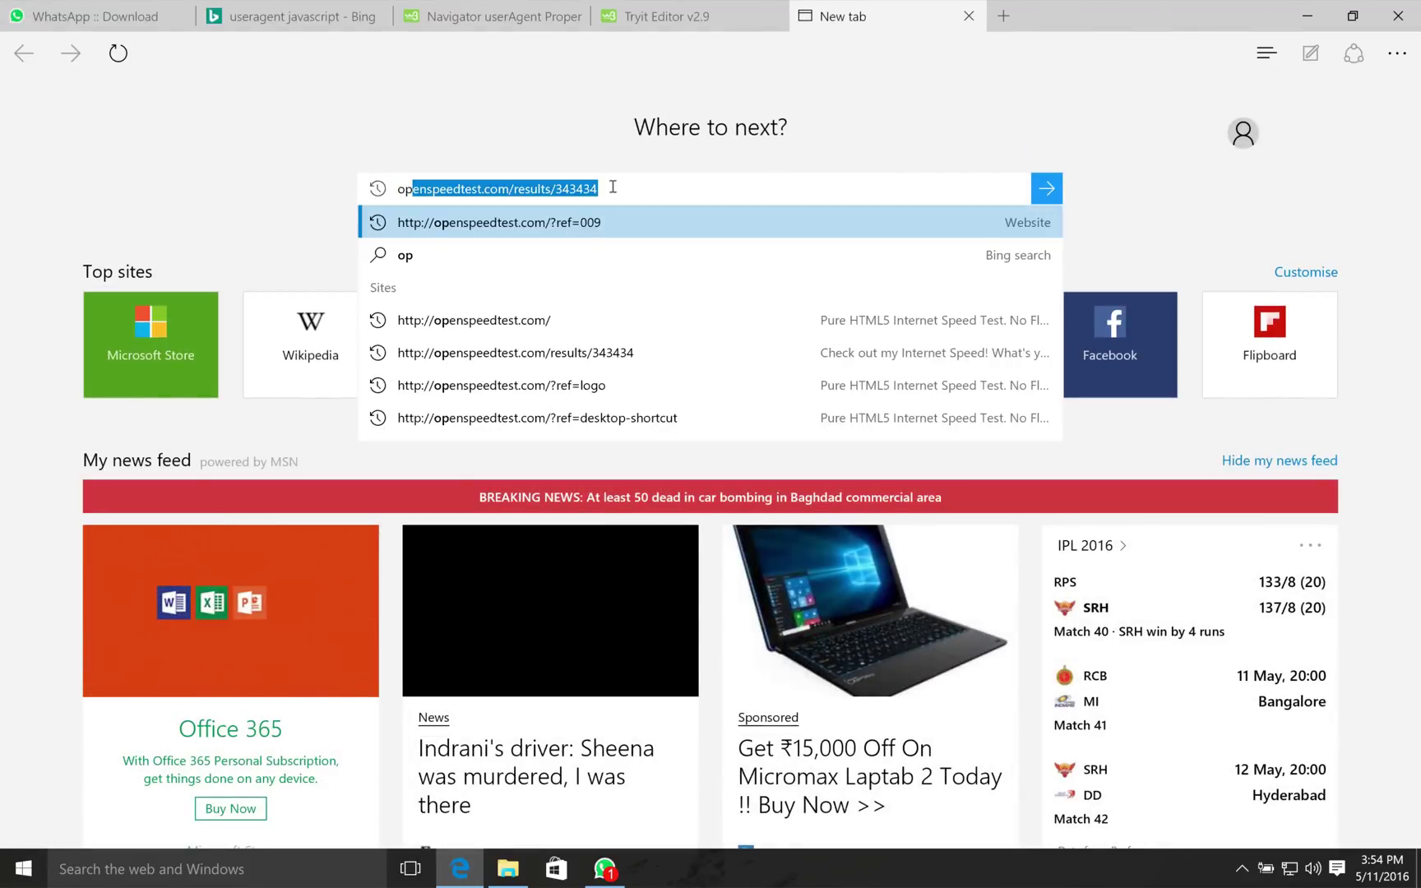
key(End)
key(BackSpace)
key(BackSpace)
key(BackSpace)
key(BackSpace)
key(BackSpace)
key(BackSpace)
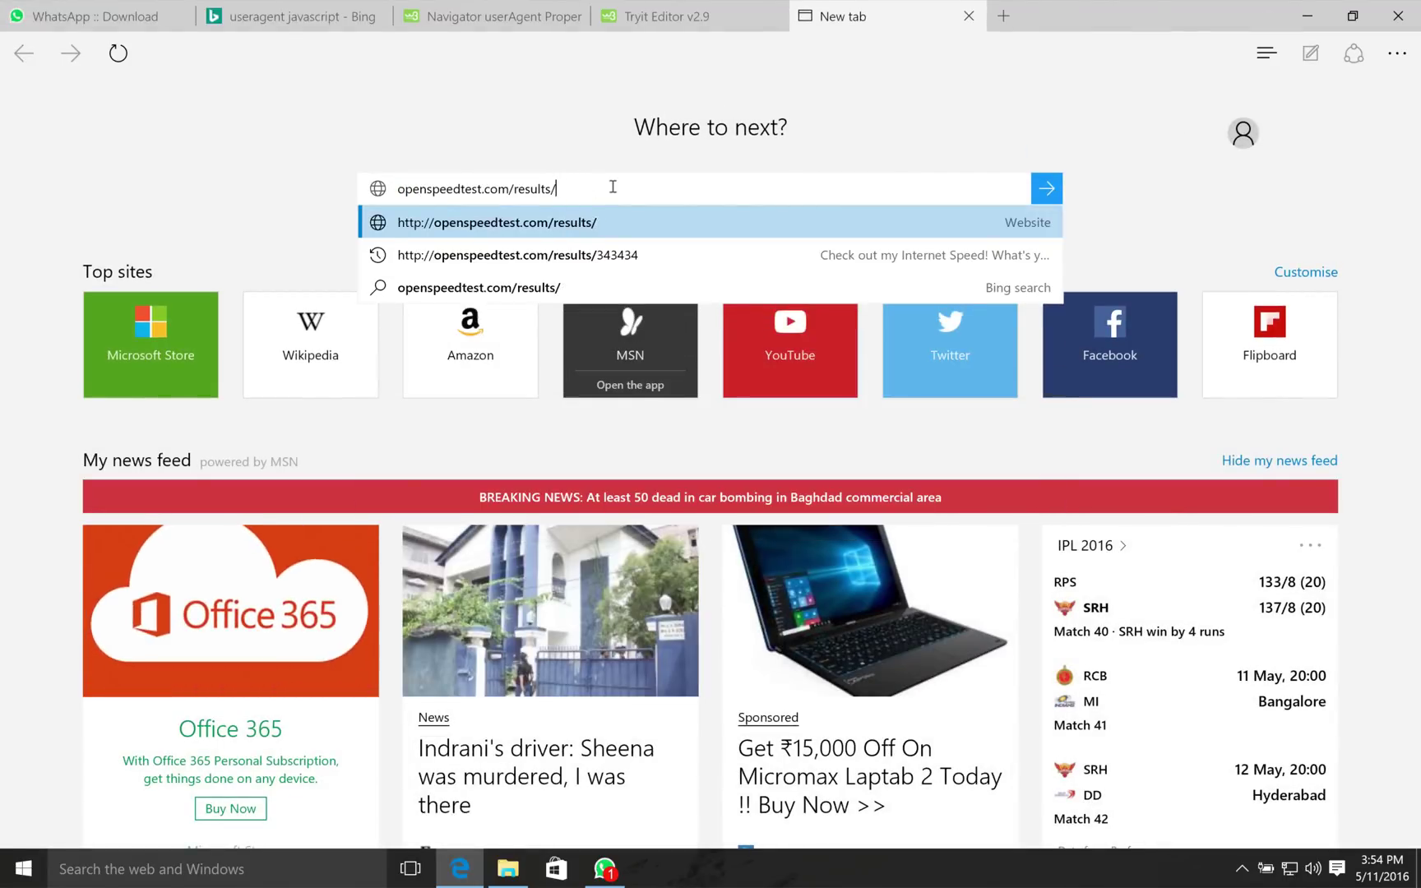